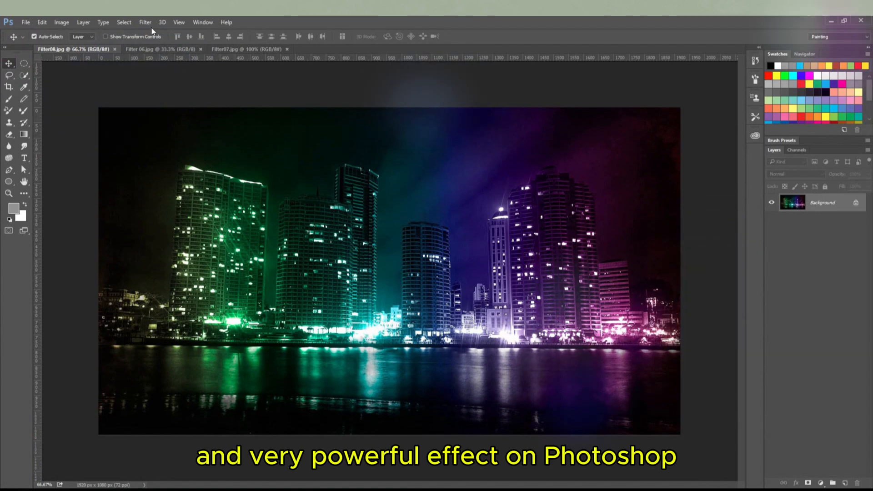
Apply a Gaussian Blur with a radius of about 20 pixels to the night skyline photo in Filter08.jpg
left_click(145, 22)
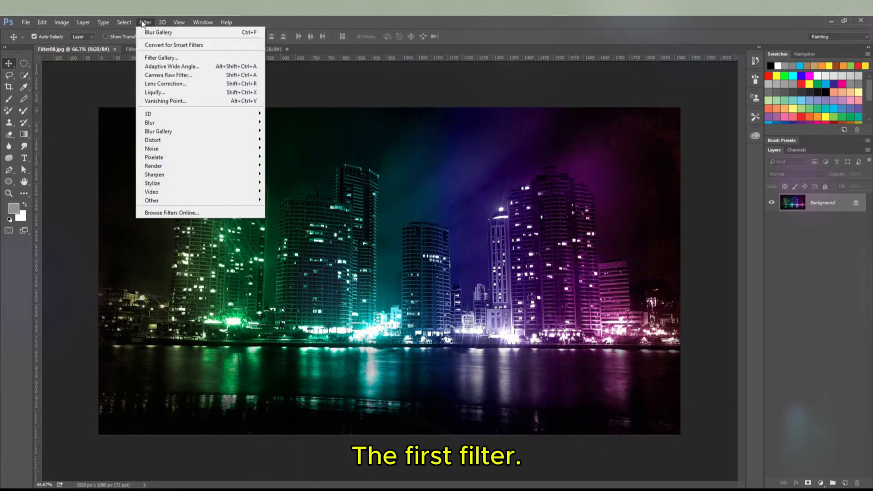
left_click(145, 24)
left_click(145, 24)
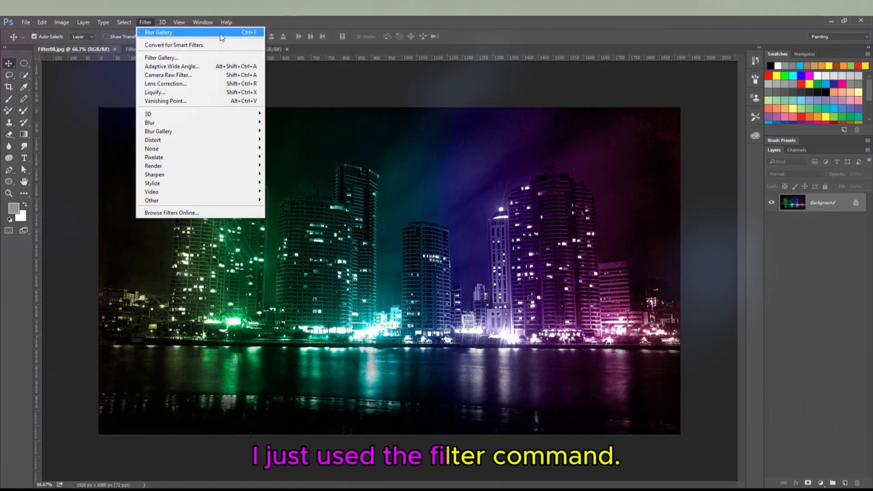
mouse_move(183, 127)
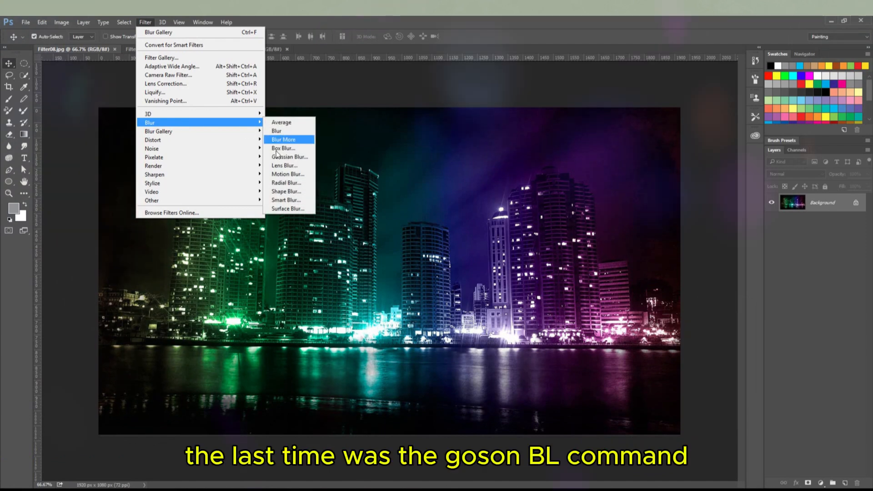
left_click(289, 157)
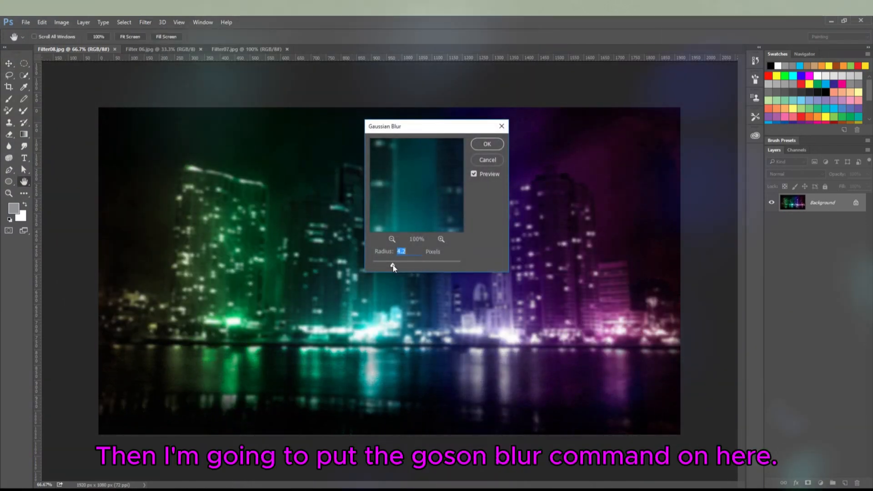
left_click_drag(393, 265, 423, 263)
left_click(478, 145)
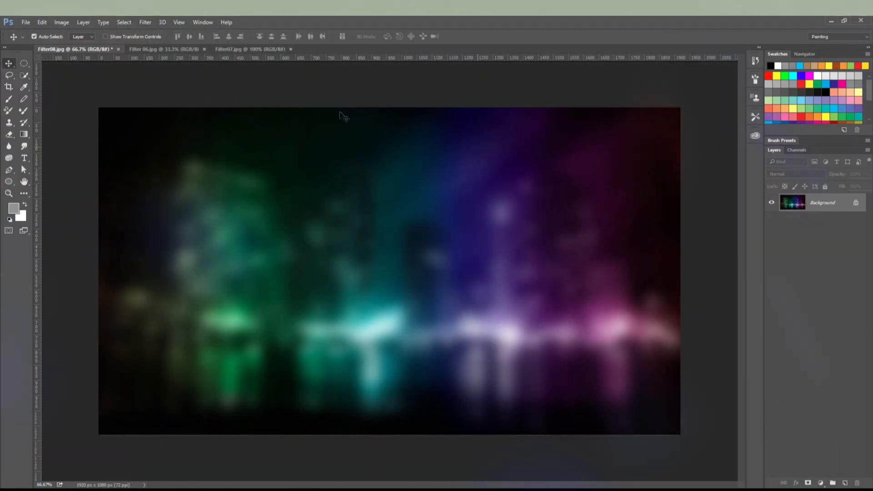
Try repeating the last Gaussian Blur on the Filter 06.jpg photo, and undo the blur on the Filter08.jpg skyline
left_click(181, 50)
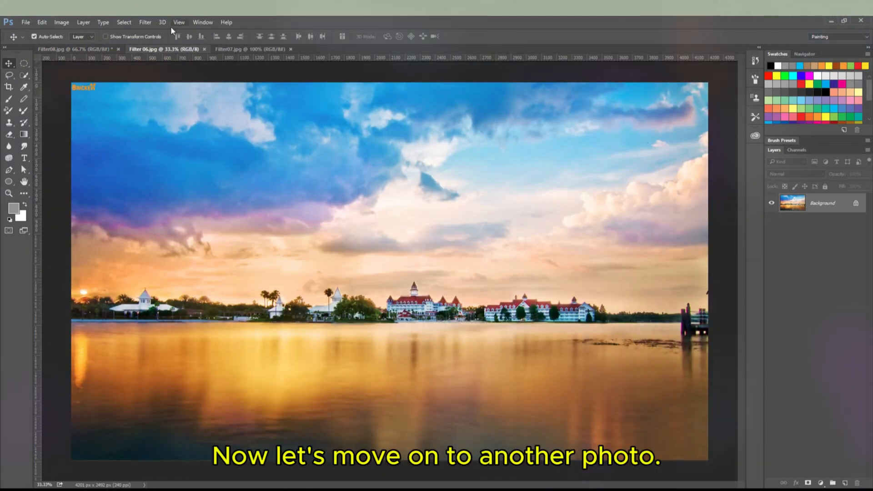
left_click(145, 22)
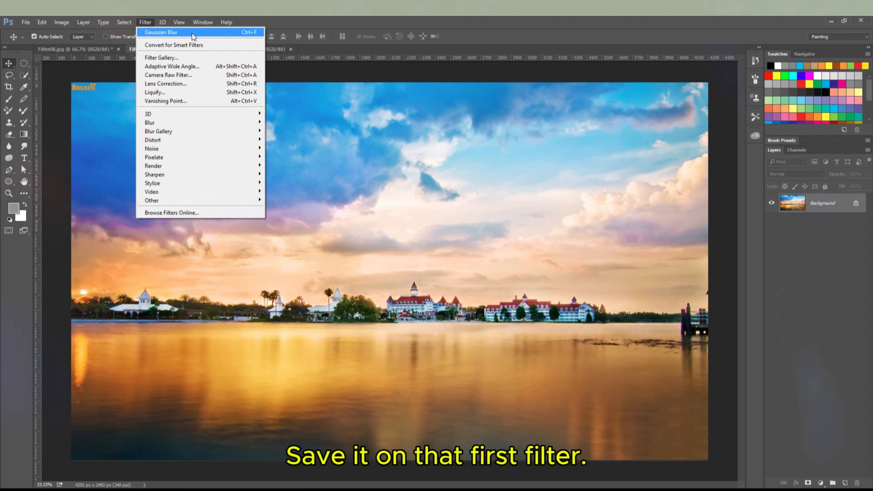
left_click(147, 33)
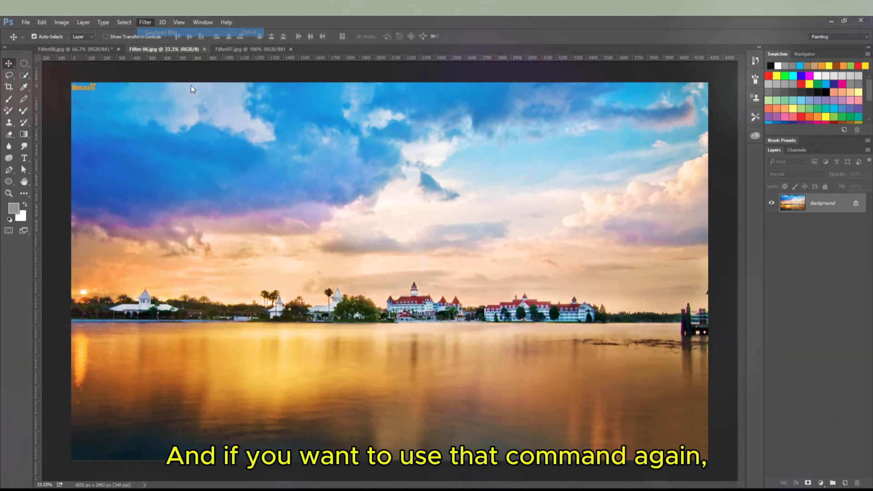
key("ctrl+z")
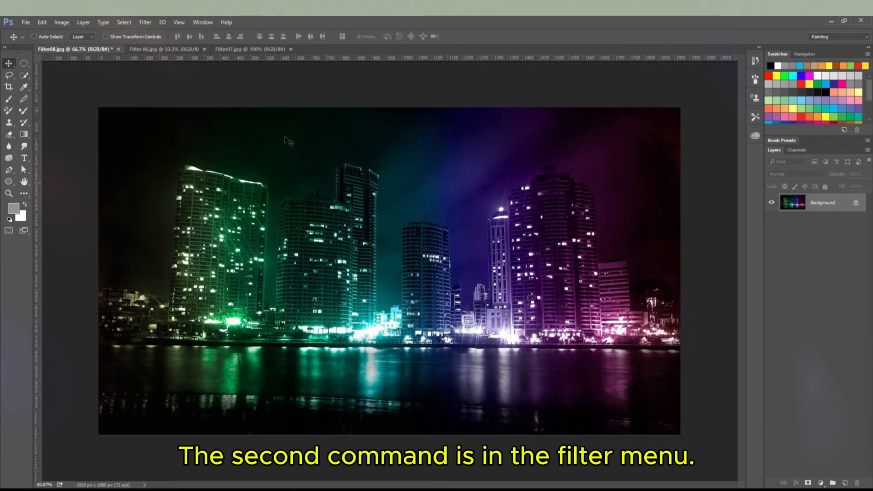
Convert the skyline's Background layer for smart filters and accept turning it into a smart object
left_click(145, 22)
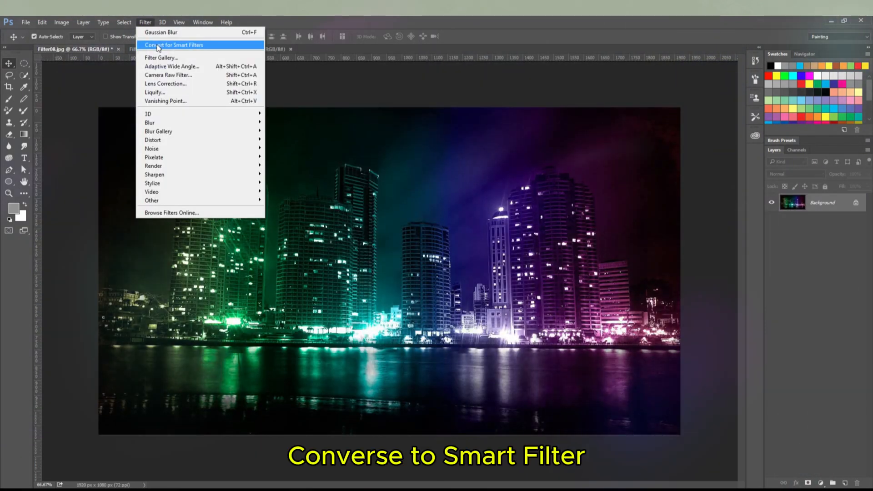
left_click(159, 46)
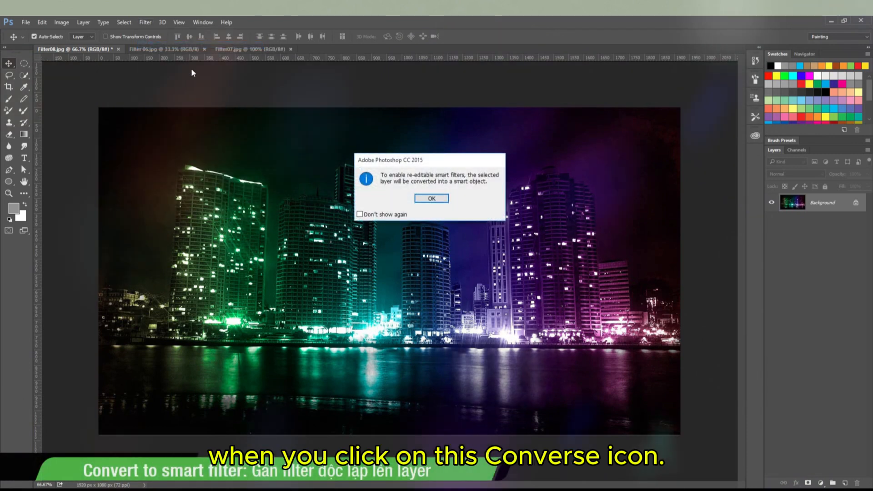
left_click(436, 199)
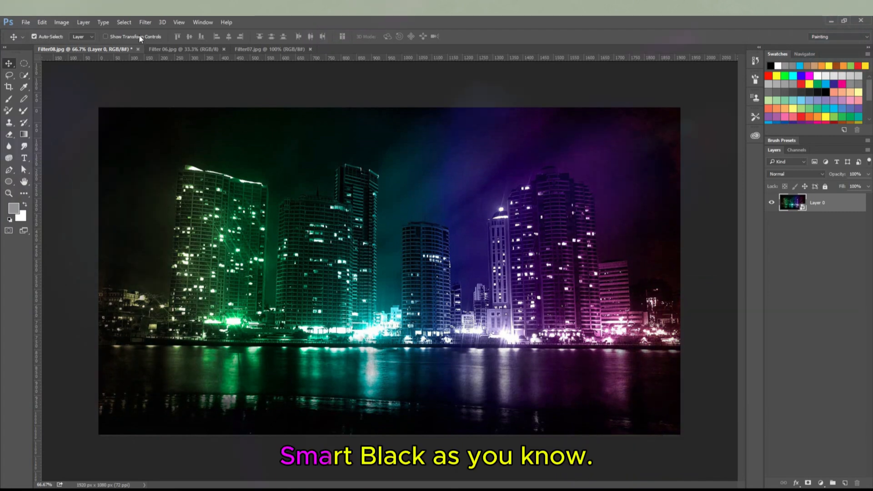
Apply a Gaussian Blur of about 20 pixels as a smart filter on the skyline layer and toggle its visibility off and on
left_click(145, 22)
mouse_move(174, 124)
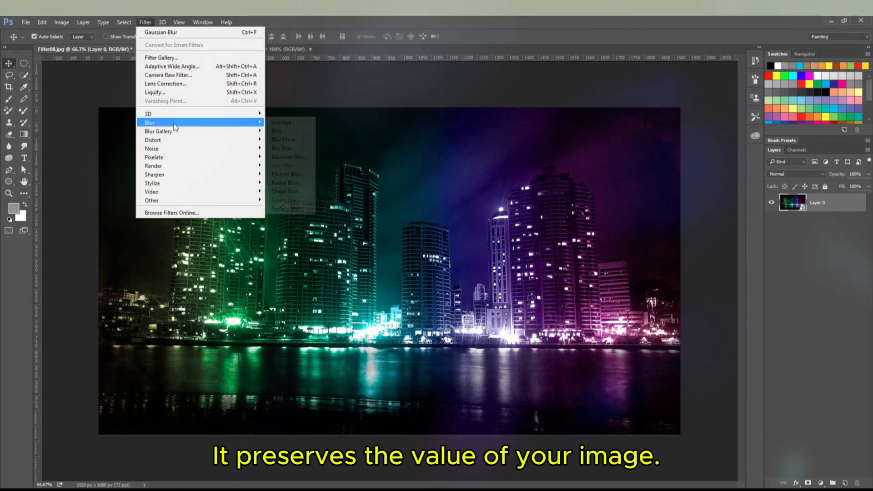
left_click(286, 157)
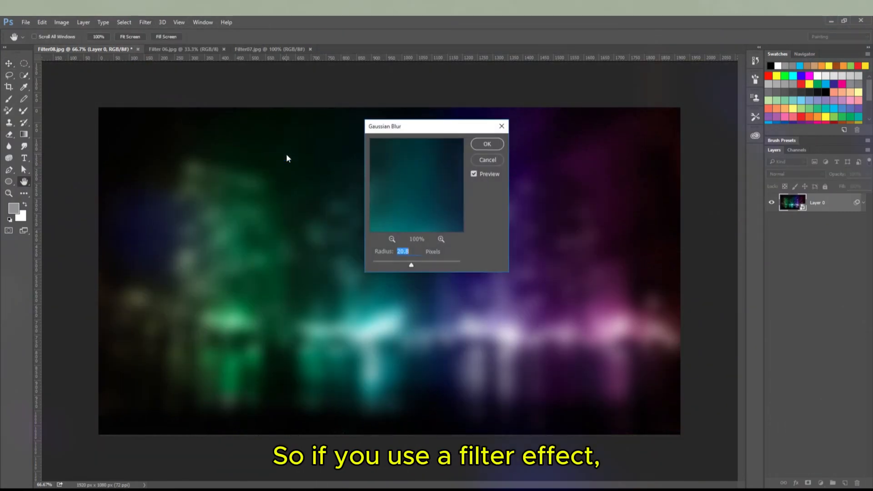
left_click(487, 144)
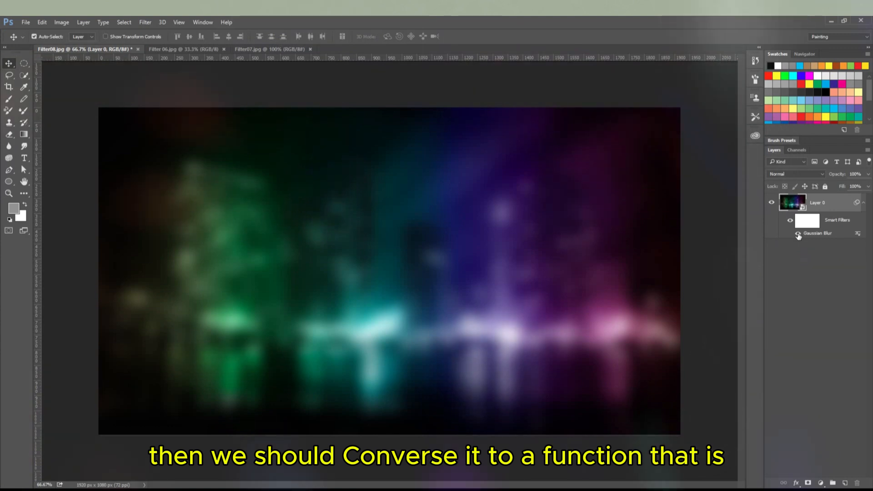
left_click(797, 234)
left_click(798, 234)
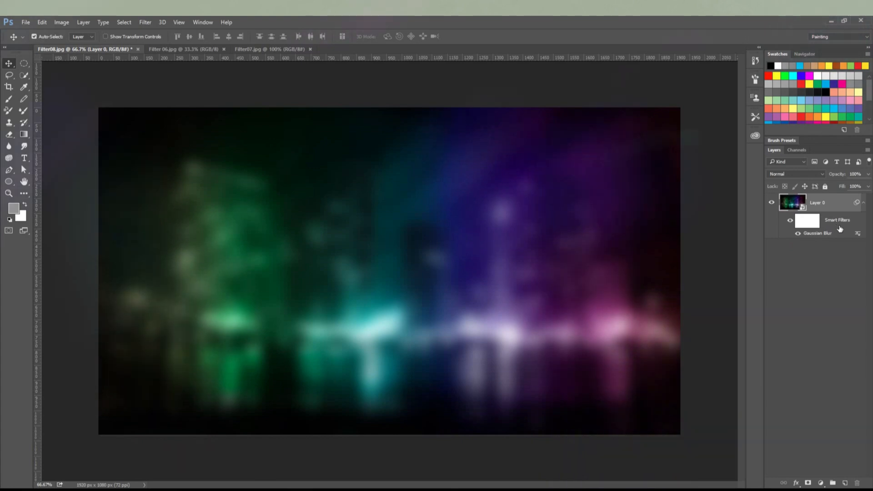
Try a 3.5-pixel radius on the Gaussian Blur smart filter without keeping it, and delete that smart filter from the layer
double_click(842, 233)
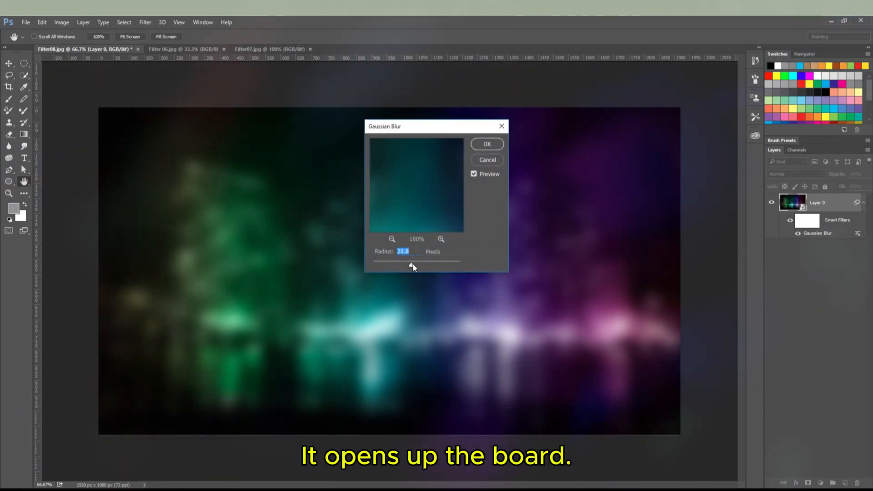
left_click_drag(412, 267, 389, 266)
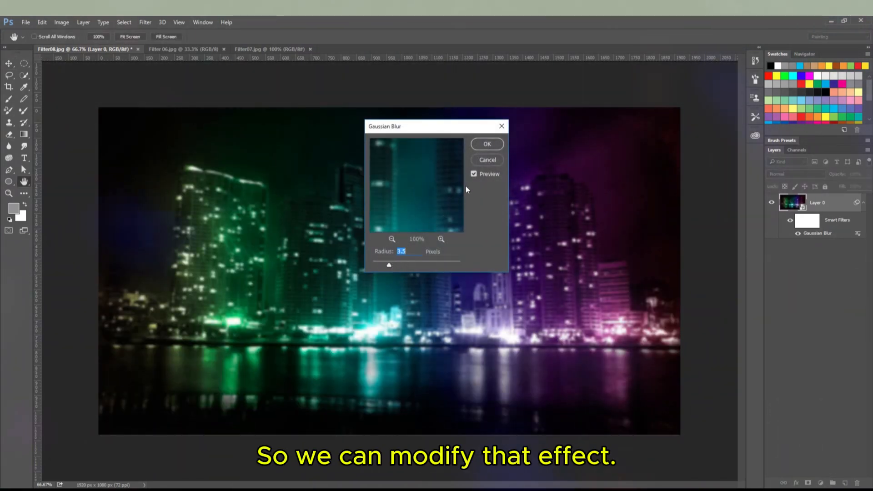
left_click(478, 160)
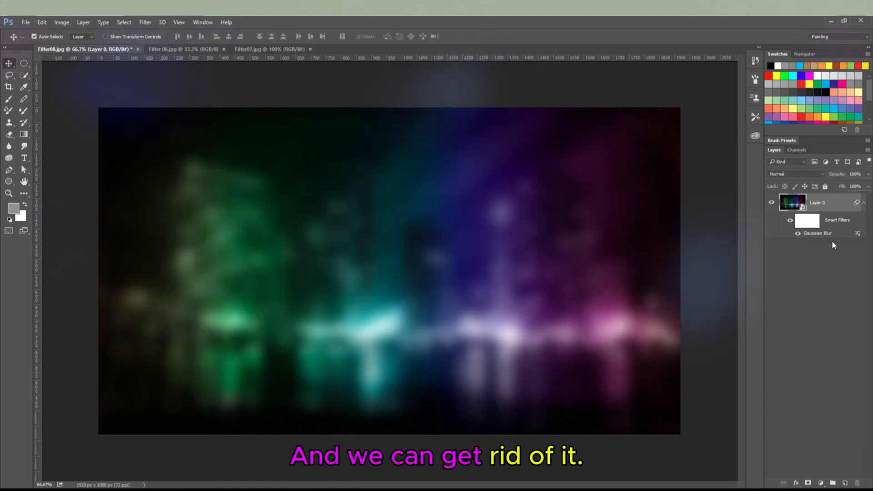
left_click_drag(817, 233, 857, 483)
Open the Filter Gallery for the skyline layer, preview the Cutout effect and keep the Artistic group expanded
left_click(145, 21)
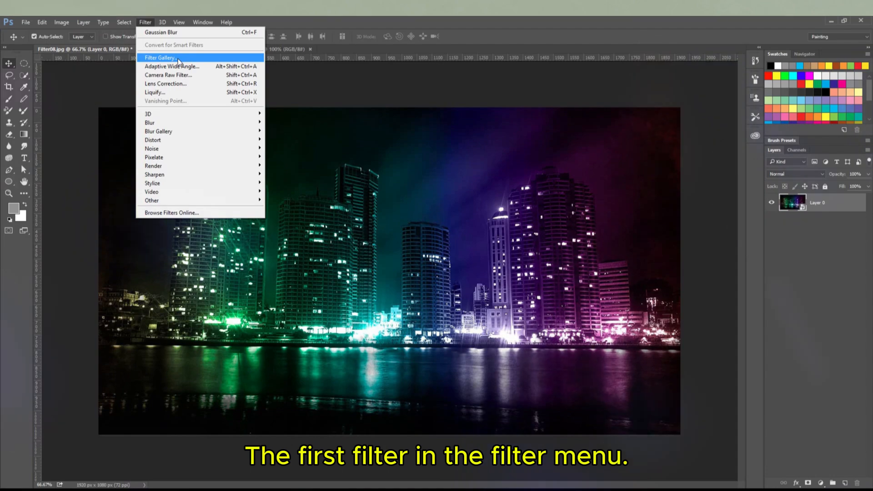
left_click(178, 58)
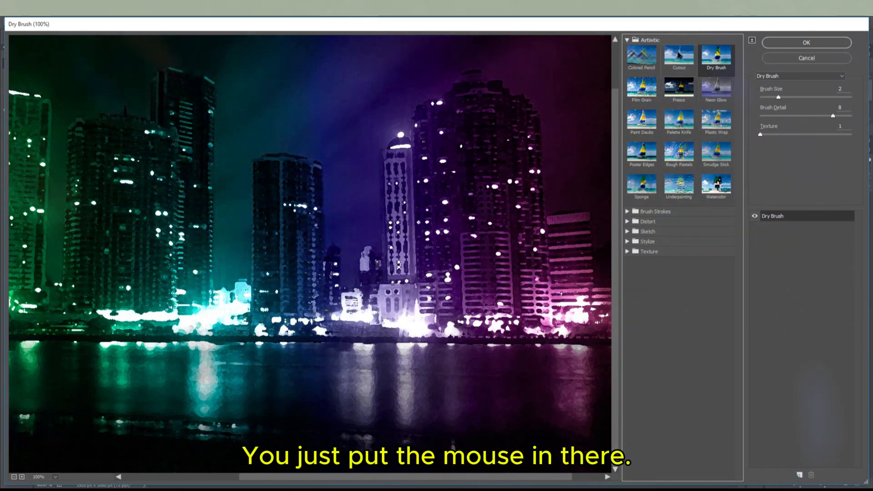
left_click(678, 55)
left_click(627, 40)
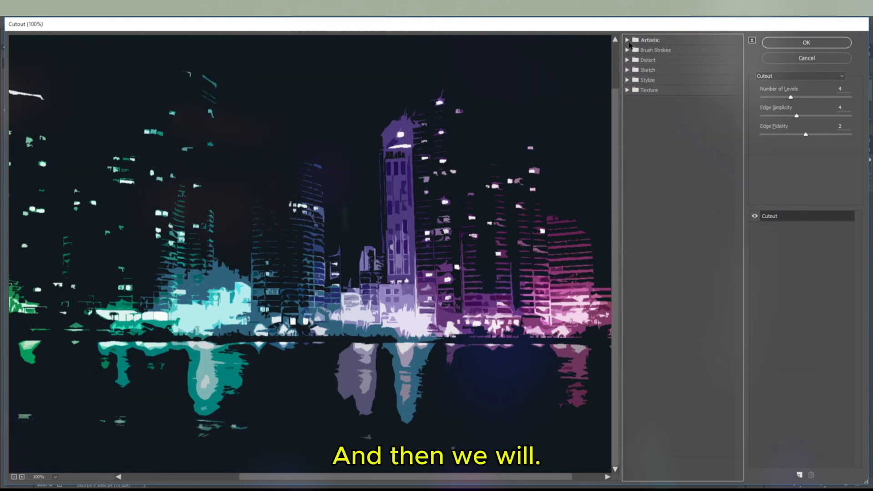
left_click(629, 42)
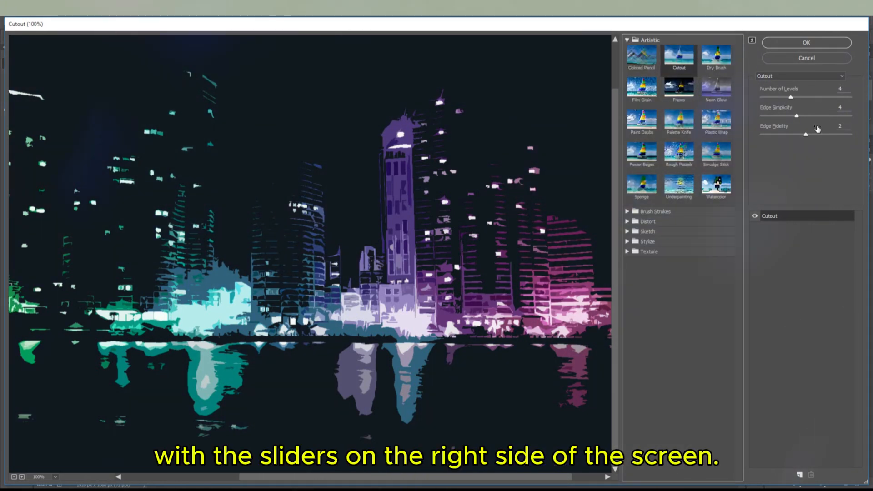
left_click(628, 41)
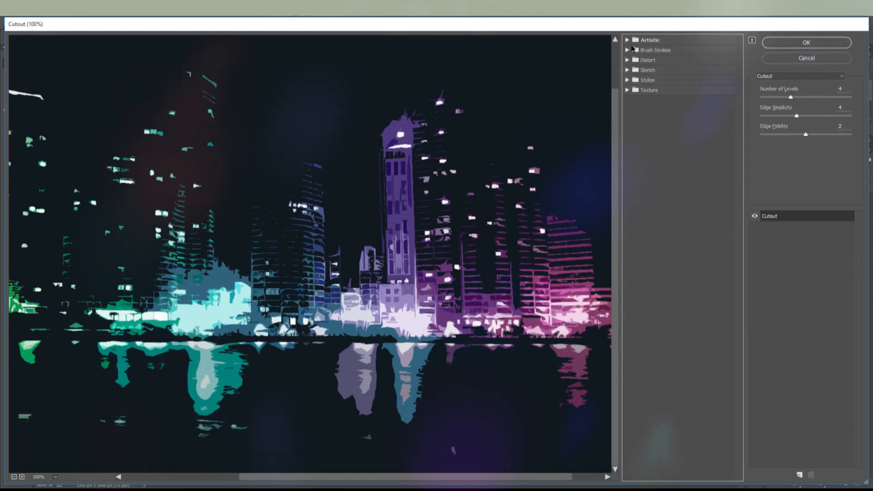
left_click(626, 42)
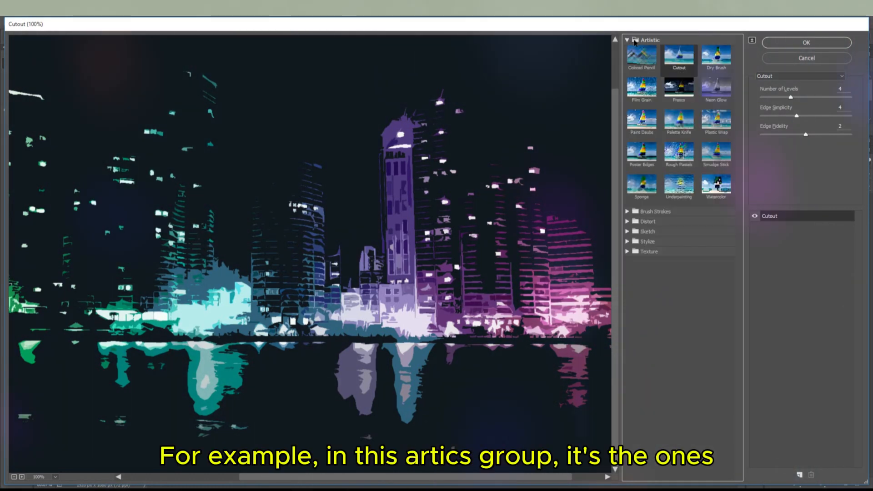
Preview other Artistic effects on the skyline, including Plastic Wrap, Fresco and Watercolor, and inspect the Watercolor result across the image
left_click(716, 56)
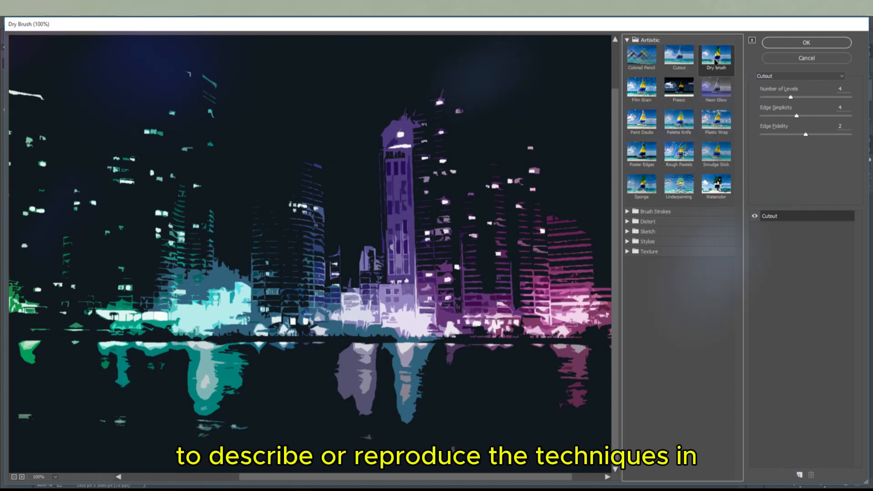
left_click(718, 91)
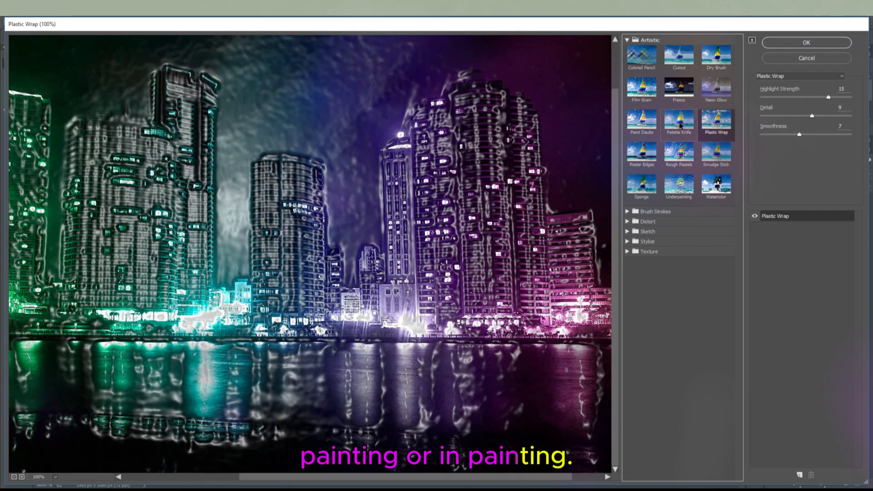
left_click(679, 88)
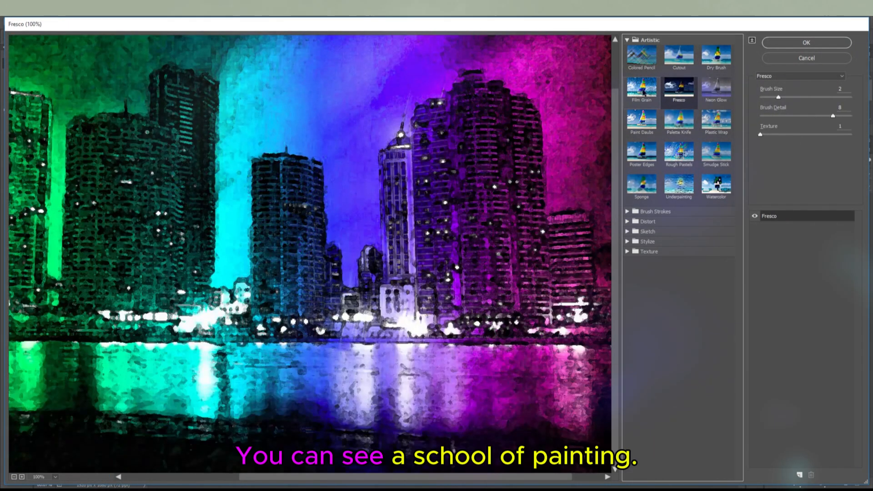
left_click(718, 187)
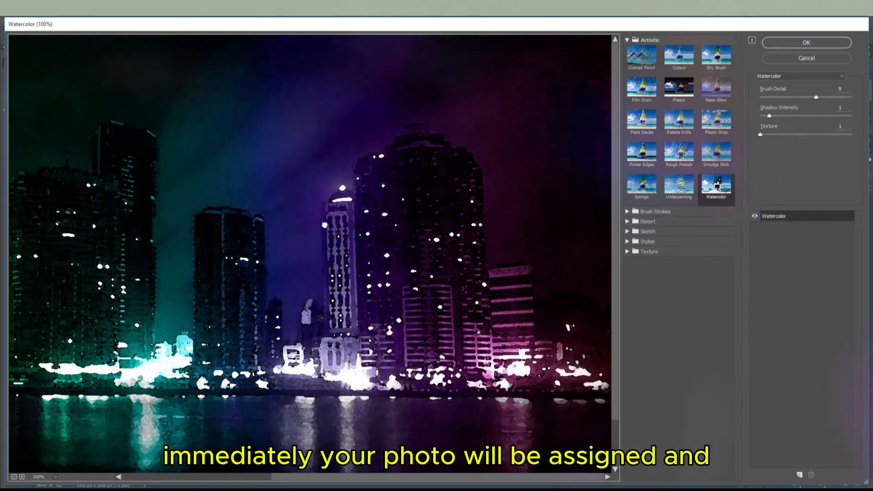
left_click_drag(324, 224, 419, 174)
left_click_drag(274, 200, 396, 177)
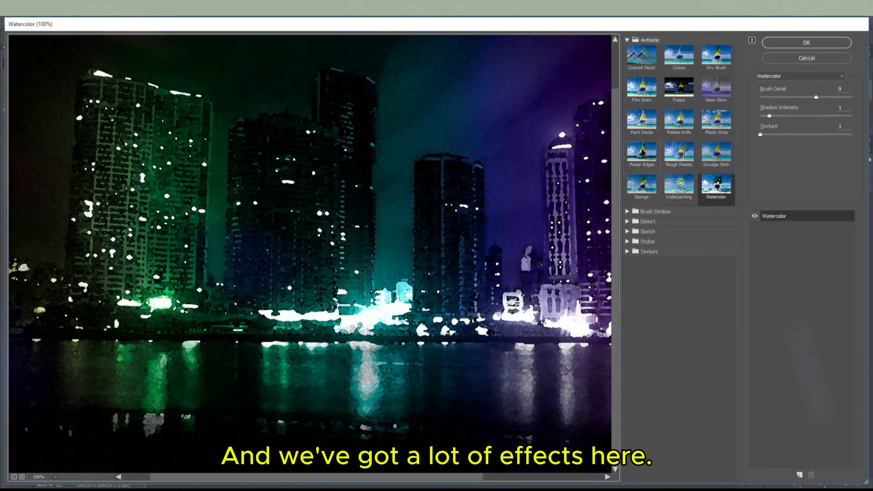
Preview the Poster Edges, Paint Daubs, Film Grain, Colored Pencil and Cutout effects on the skyline
left_click(642, 154)
left_click(640, 120)
left_click(636, 94)
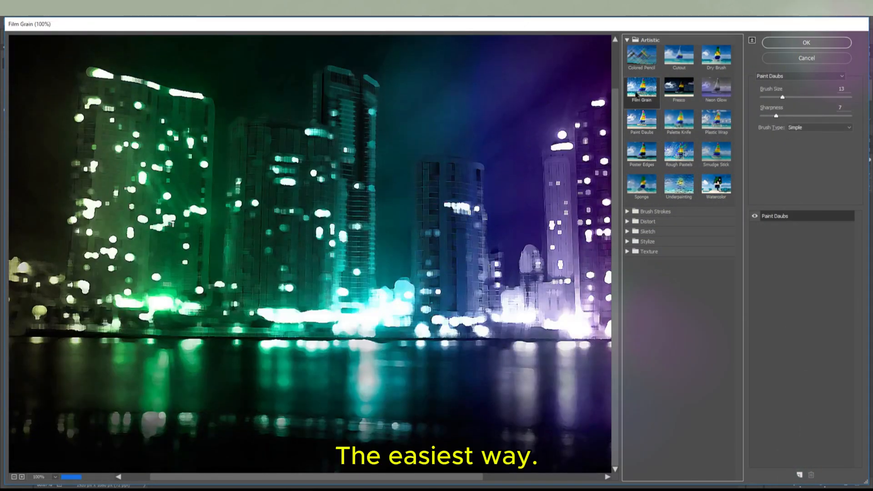
left_click(641, 55)
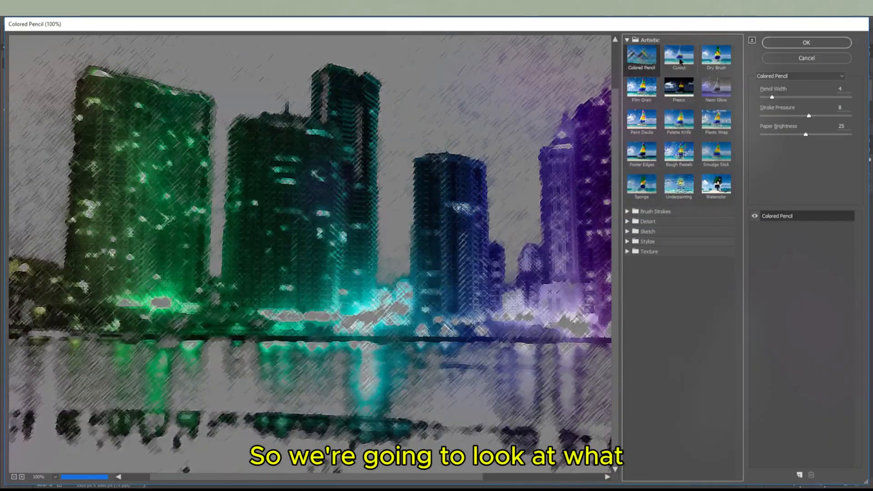
left_click(679, 57)
Preview the Film Grain effect on the skyline with grain 9, highlight area 1 and intensity 10, inspecting different parts of the image
left_click(641, 87)
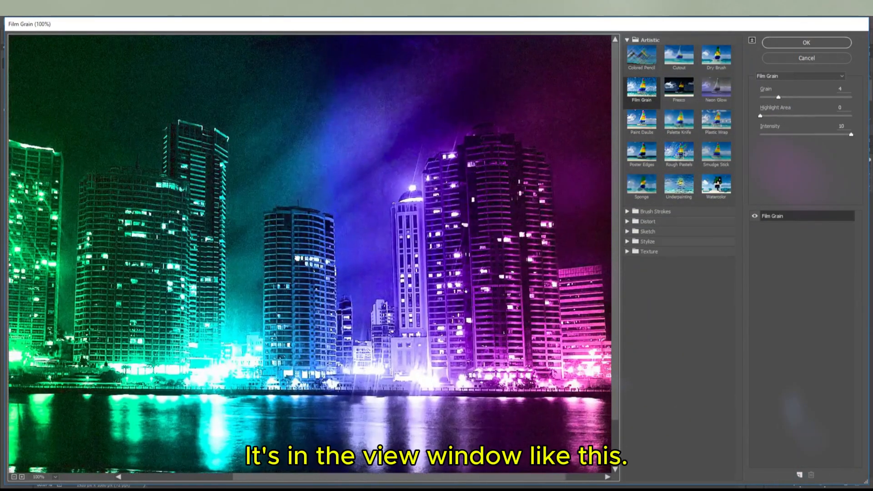
left_click_drag(153, 253, 282, 212)
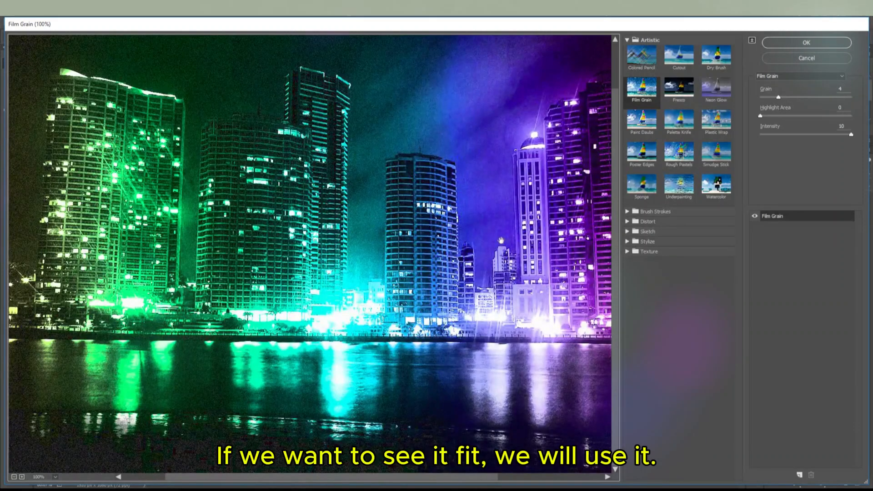
left_click_drag(500, 240, 411, 248)
left_click_drag(777, 96, 762, 118)
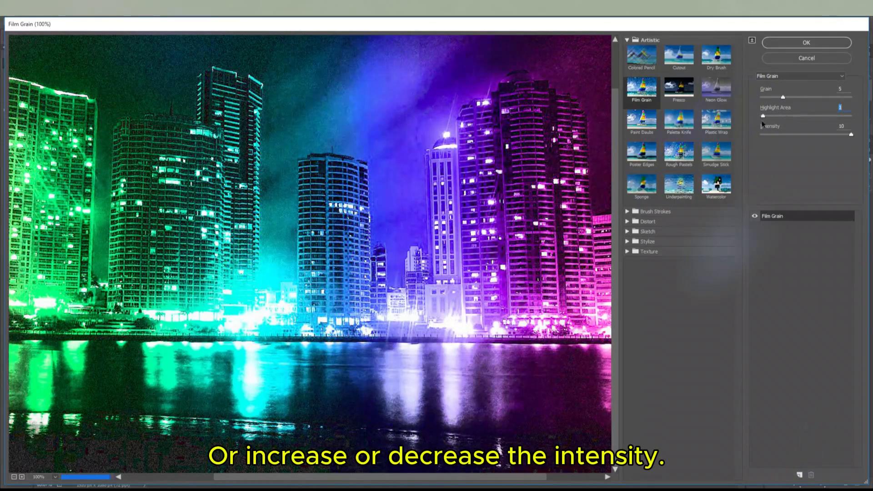
mouse_move(851, 135)
left_mouse_down()
mouse_move(813, 137)
mouse_move(837, 136)
left_mouse_up()
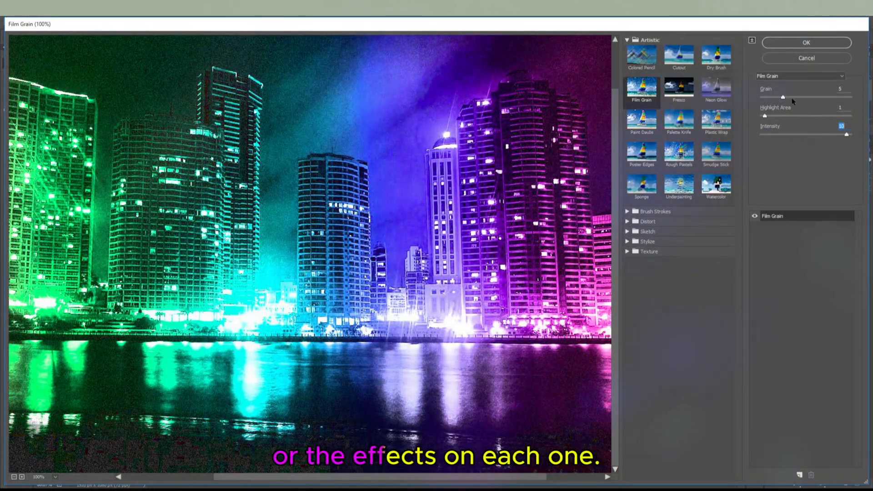
left_click_drag(782, 97, 800, 97)
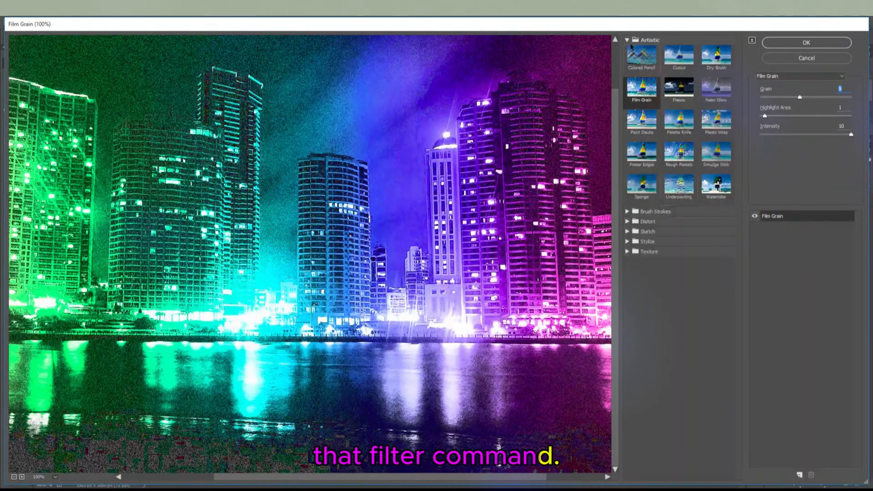
Preview the Brush Strokes effects on the skyline, including Accented Edges, Angled Strokes, Crosshatch, Spatter and Sprayed Strokes
left_click(629, 44)
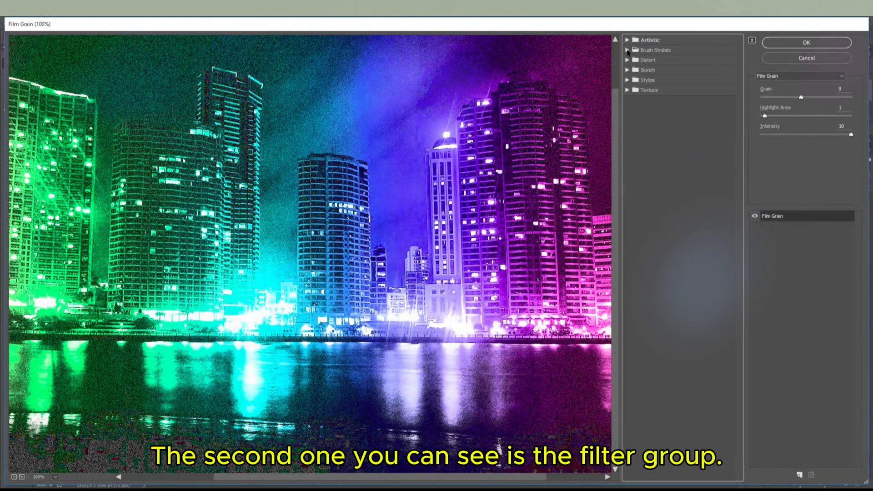
left_click(628, 50)
left_click(642, 66)
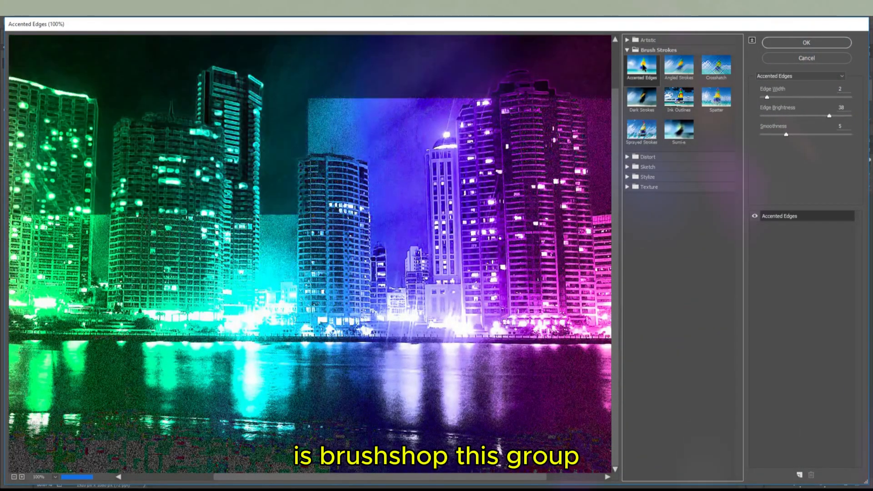
left_click(679, 68)
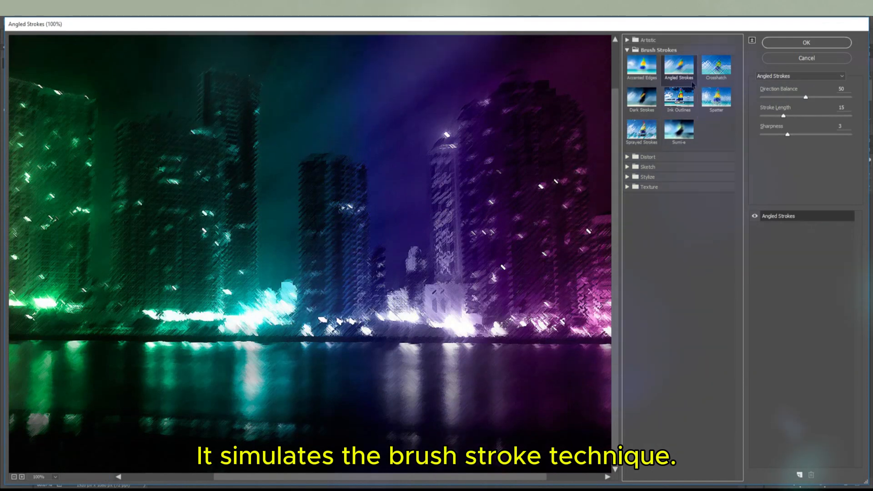
left_click(715, 66)
left_click(716, 97)
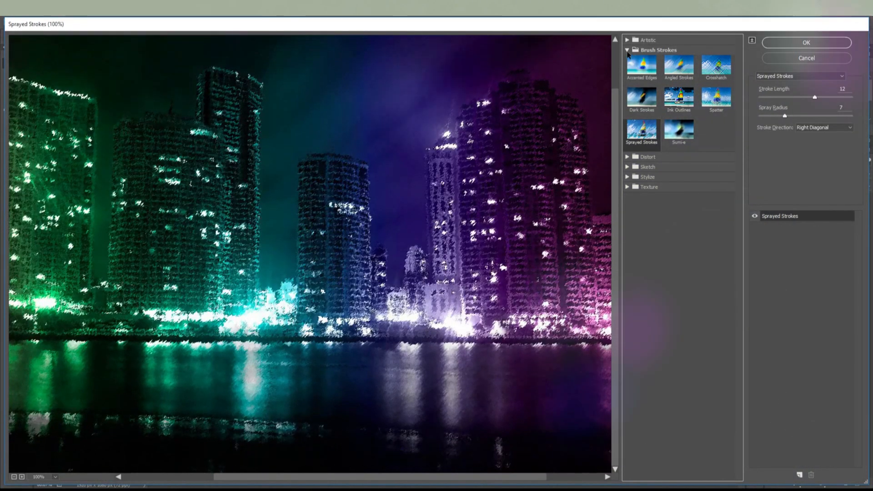
Preview the Distort effects Diffuse Glow, Glass and Ocean Ripple, inspecting the Glass and Ocean Ripple results across the skyline
left_click(627, 50)
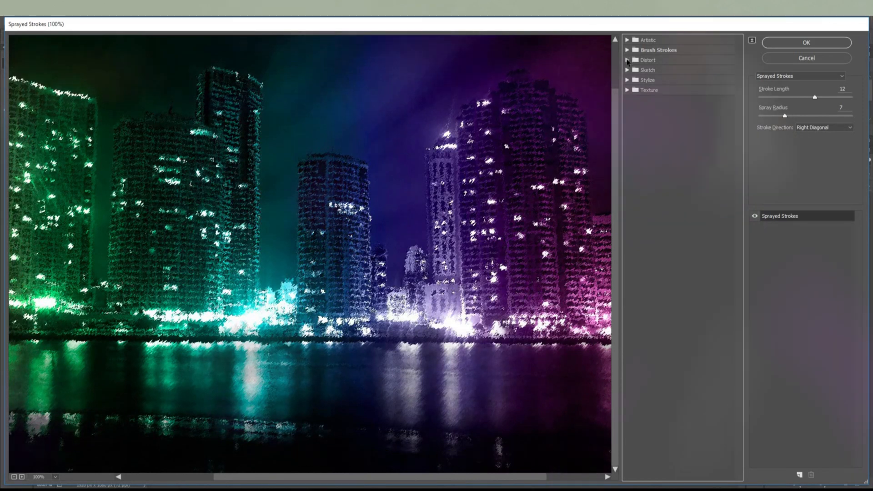
left_click(627, 60)
left_click(652, 69)
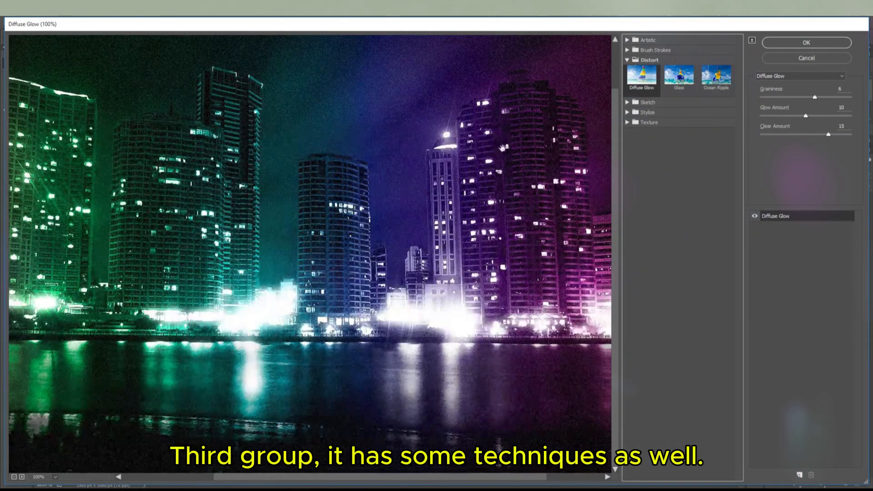
left_click(677, 79)
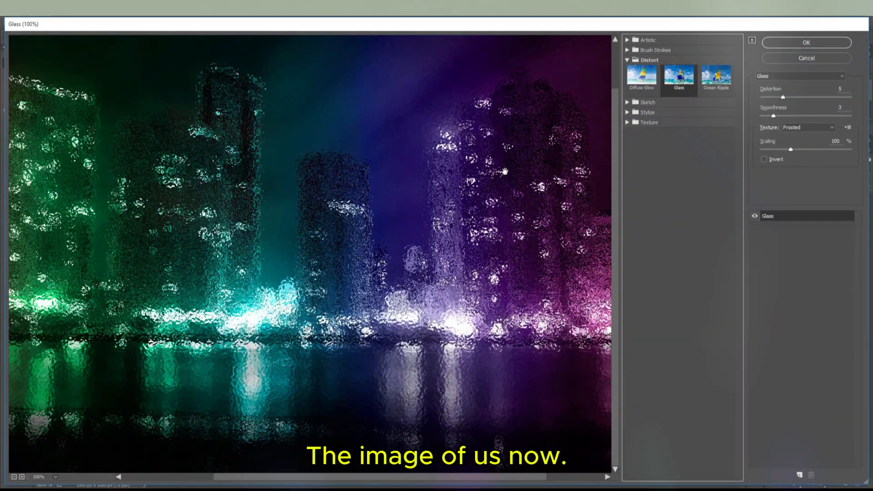
left_click_drag(504, 171, 411, 165)
left_click(717, 77)
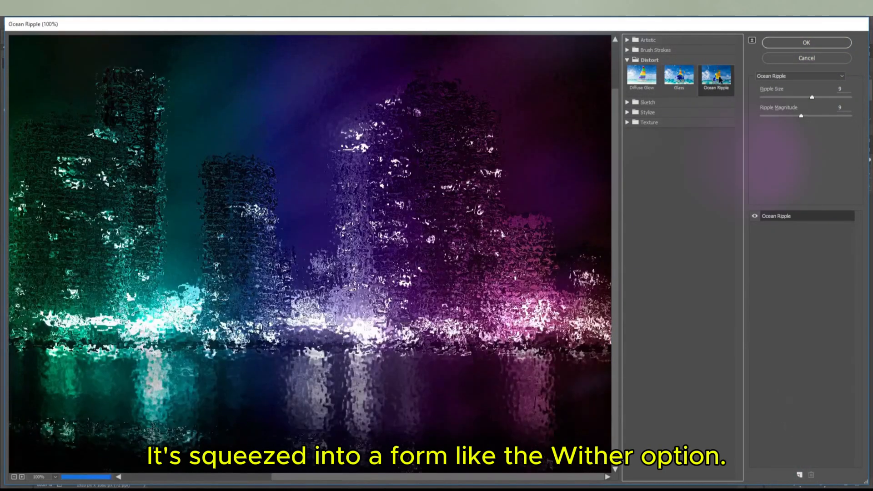
left_click_drag(253, 231, 329, 180)
left_click_drag(233, 187, 289, 183)
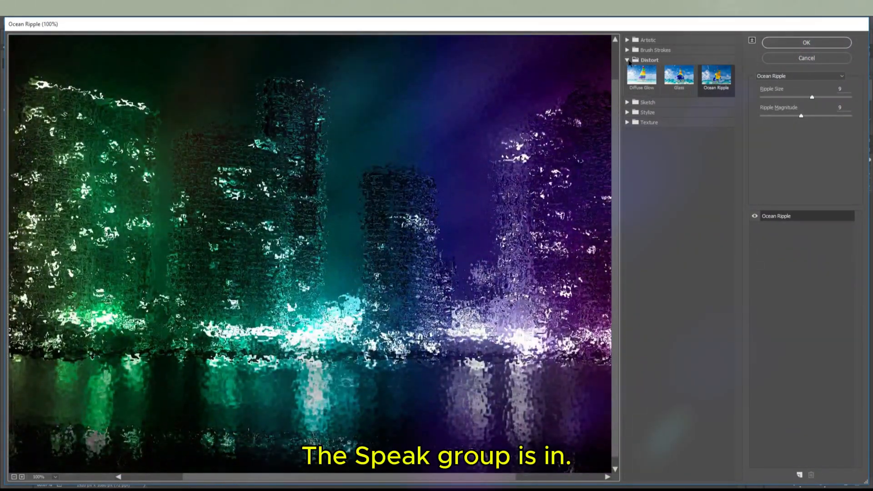
Preview the Sketch effects Graphic Pen, Reticulation, Stamp and Photocopy, and inspect the Photocopy result across the buildings
left_click(627, 59)
left_click(627, 69)
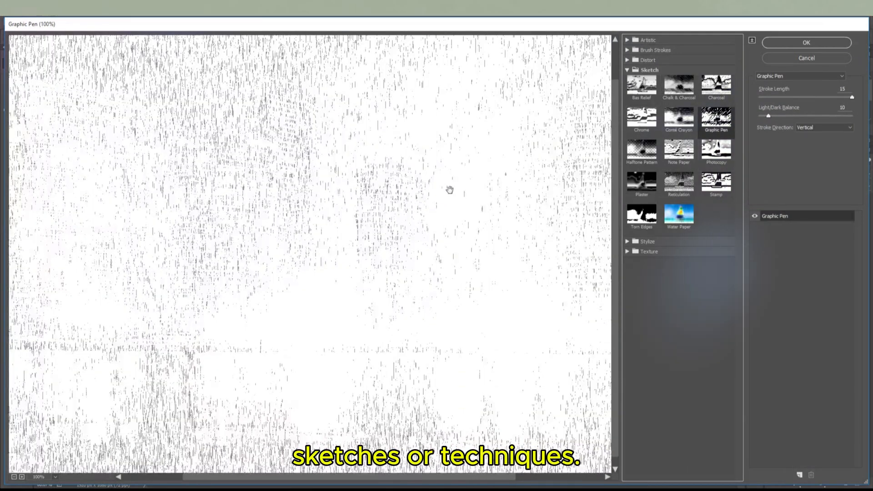
left_click_drag(449, 190, 378, 275)
left_click(678, 175)
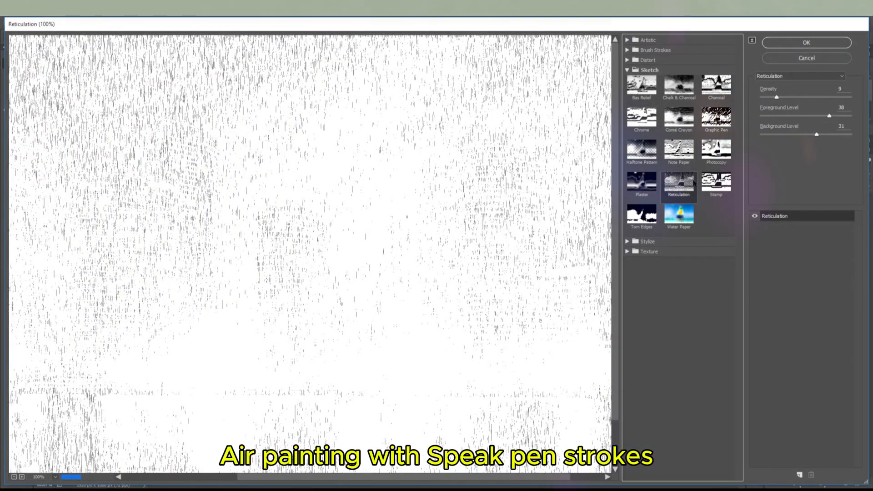
left_click(716, 182)
left_click(725, 147)
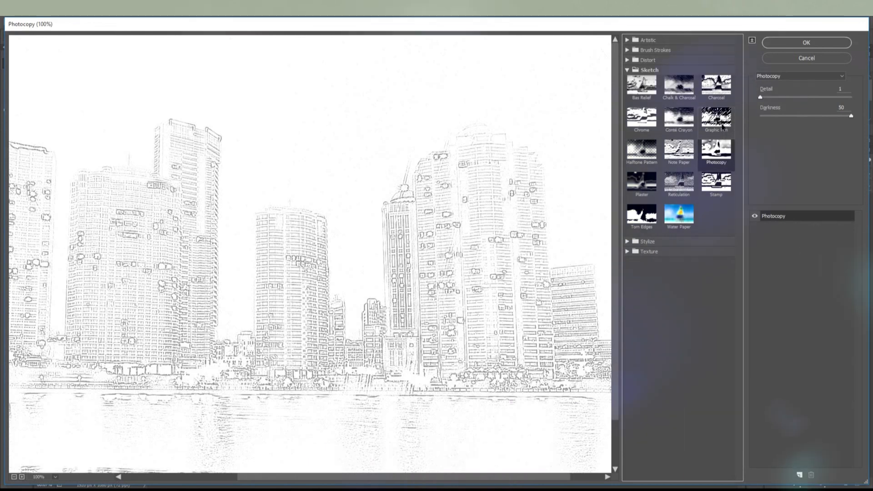
left_click(722, 127)
left_click(714, 159)
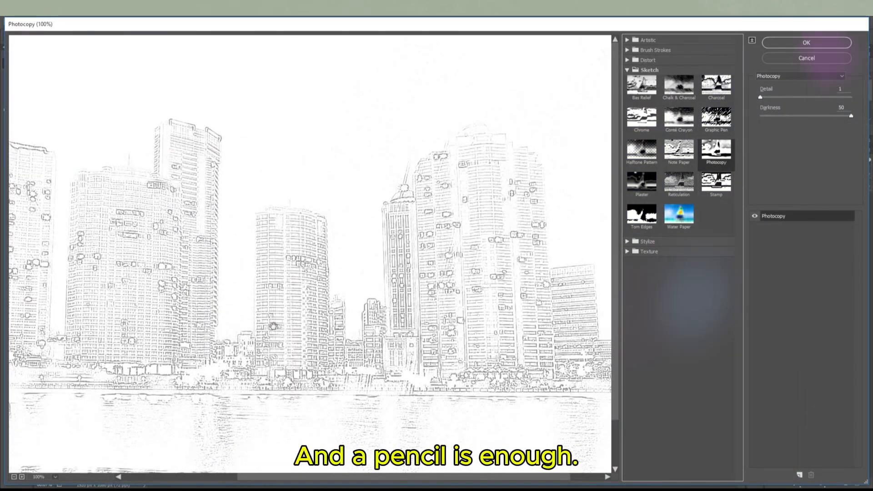
left_click_drag(272, 325, 352, 305)
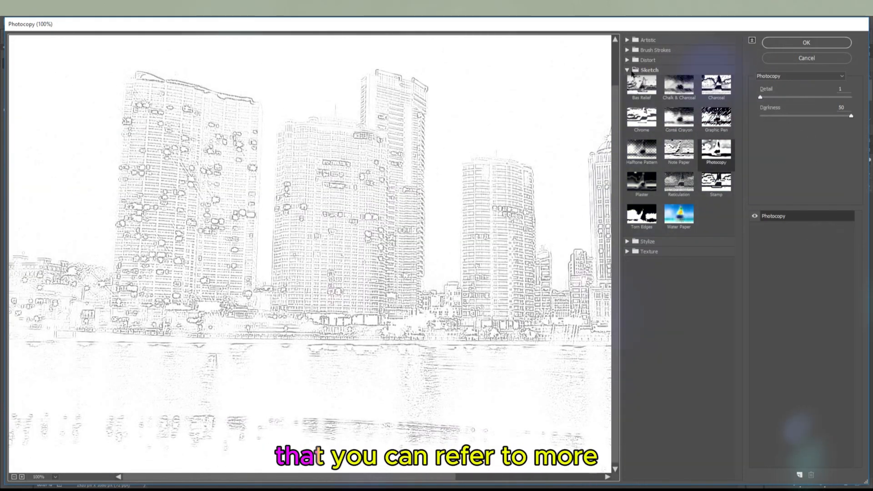
Preview the Glowing Edges effect from the Stylize group and inspect it across the whole skyline
left_click(627, 71)
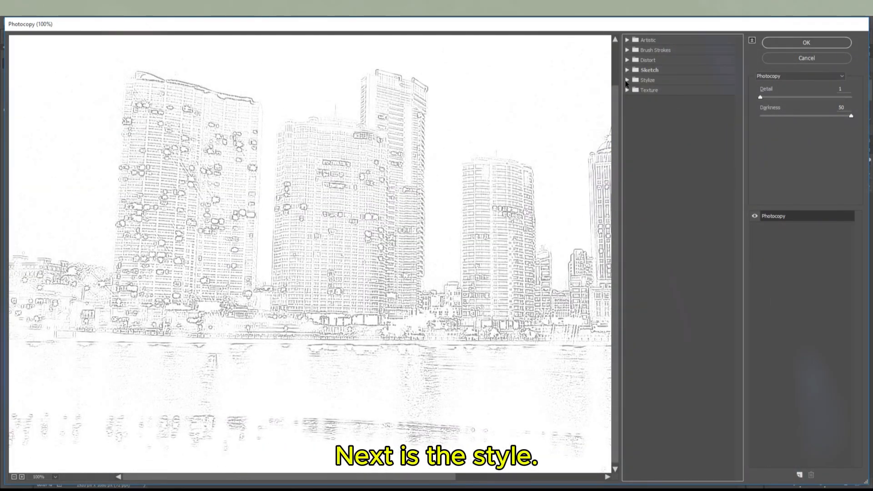
left_click(641, 96)
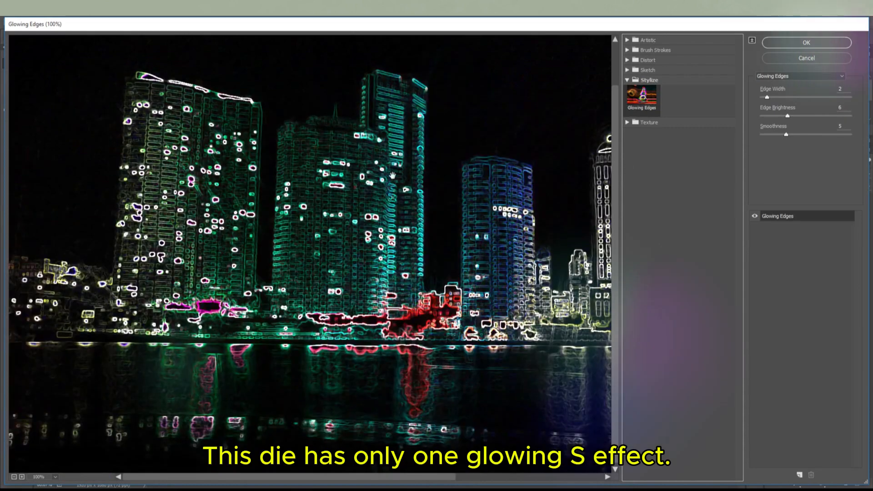
left_click_drag(445, 214, 213, 209)
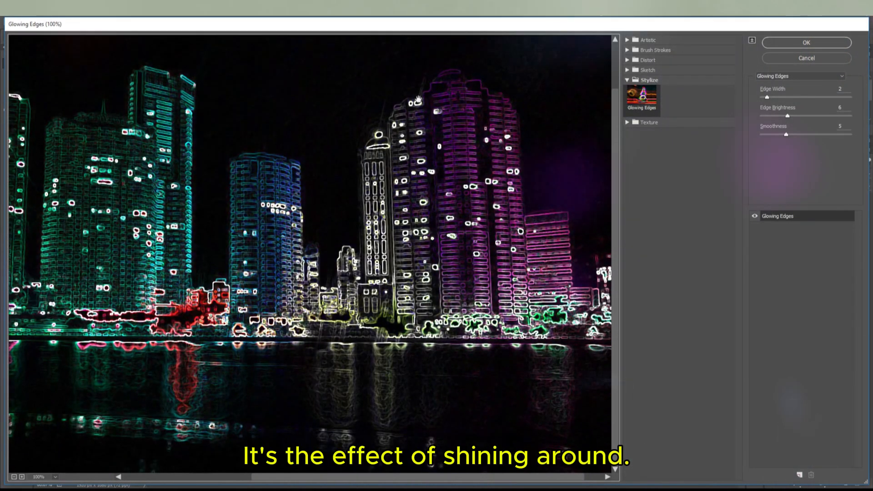
left_click_drag(269, 172, 488, 198)
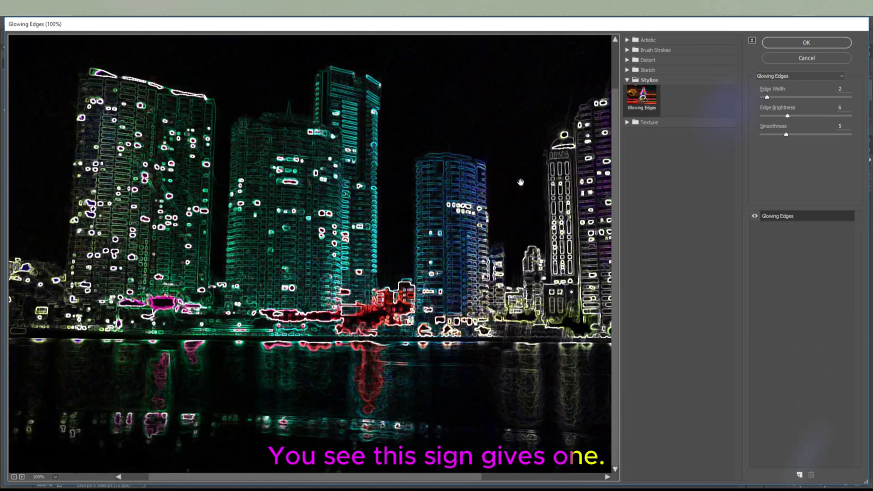
left_click(627, 80)
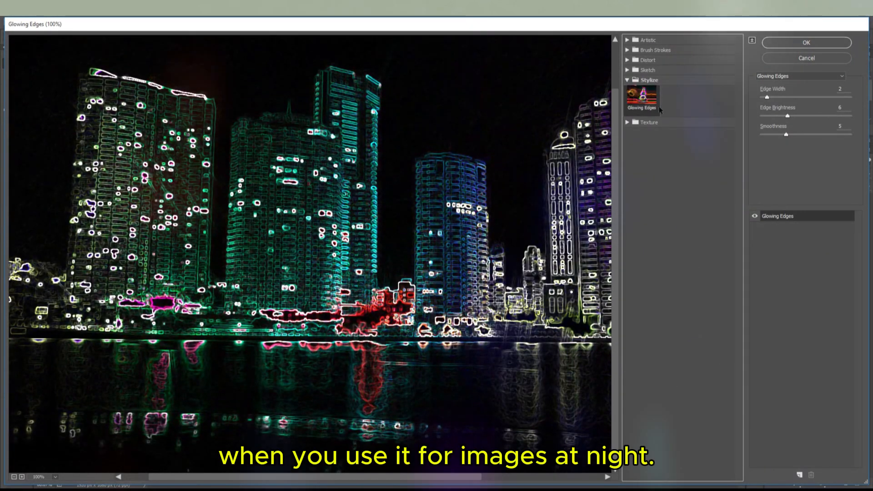
Expand the Texture group and preview the Patchwork and Stained Glass effects on the skyline
left_click(627, 122)
left_click(645, 171)
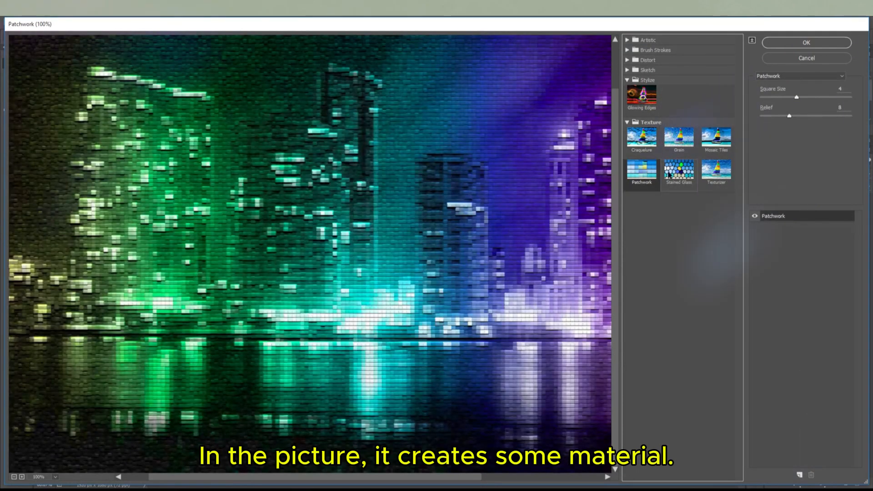
left_click(677, 171)
left_click(640, 168)
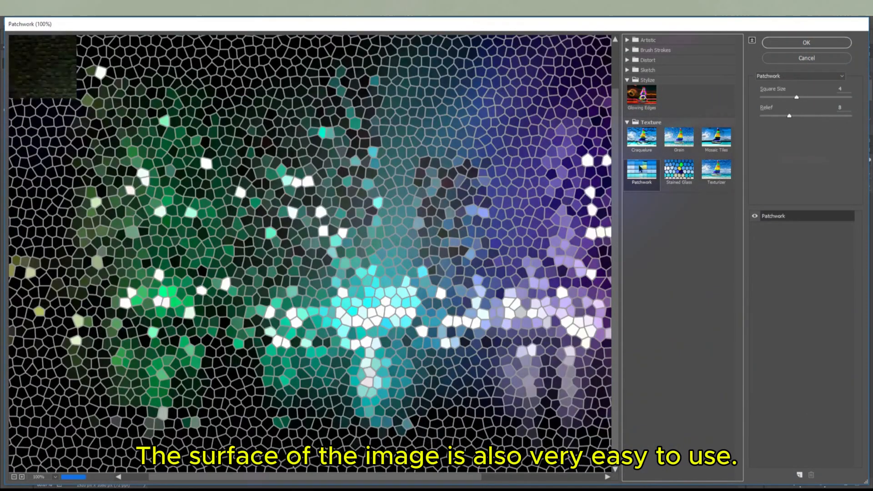
Preview the Grain texture, switch to Mosaic Tiles, inspect it with the Stylize group collapsed, and apply it to the skyline layer
left_click(678, 137)
left_click(716, 136)
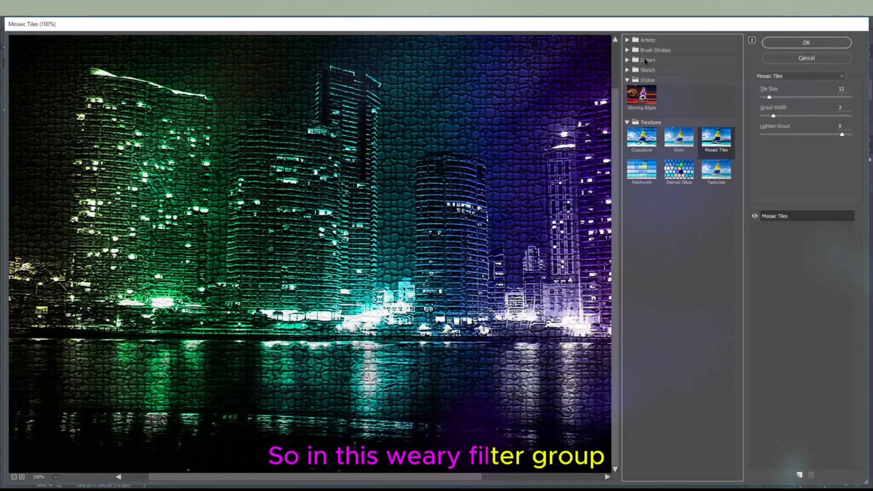
left_click(643, 80)
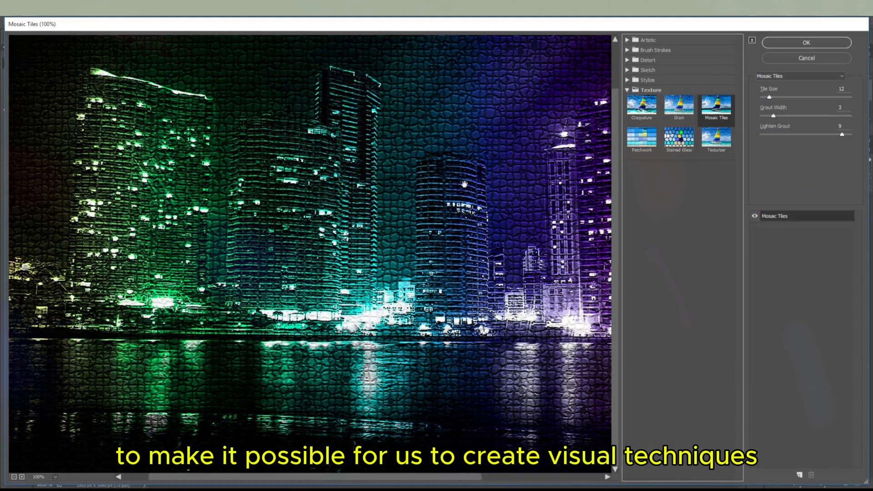
left_click_drag(464, 184, 441, 236)
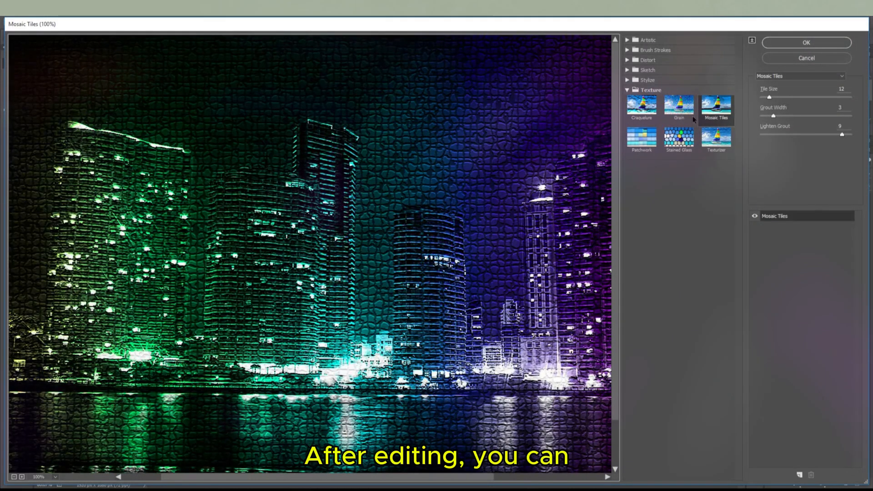
left_click(818, 40)
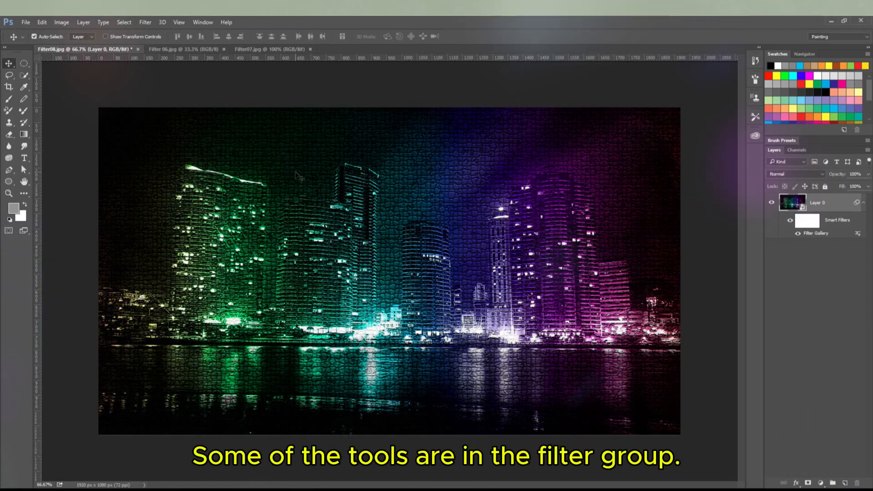
left_click(146, 22)
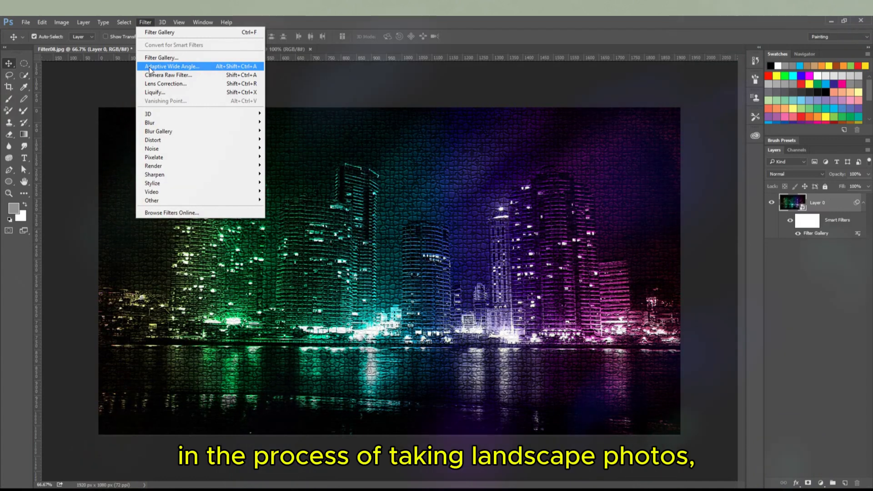
left_click(364, 163)
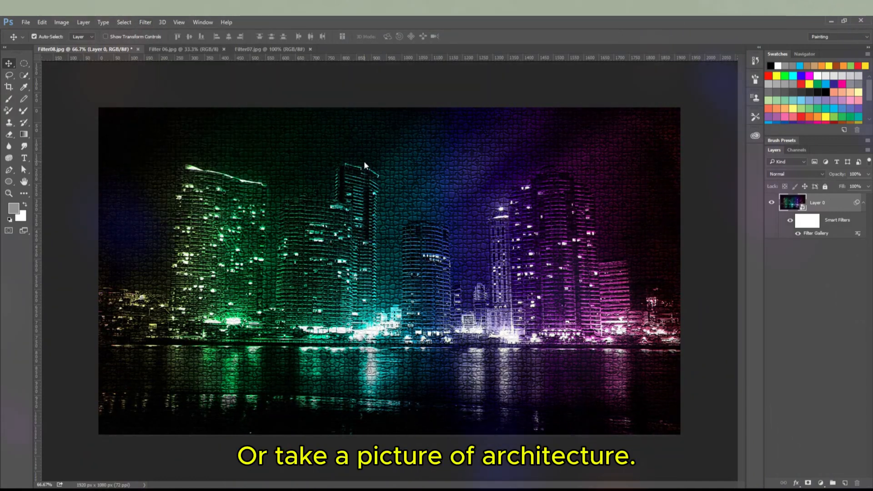